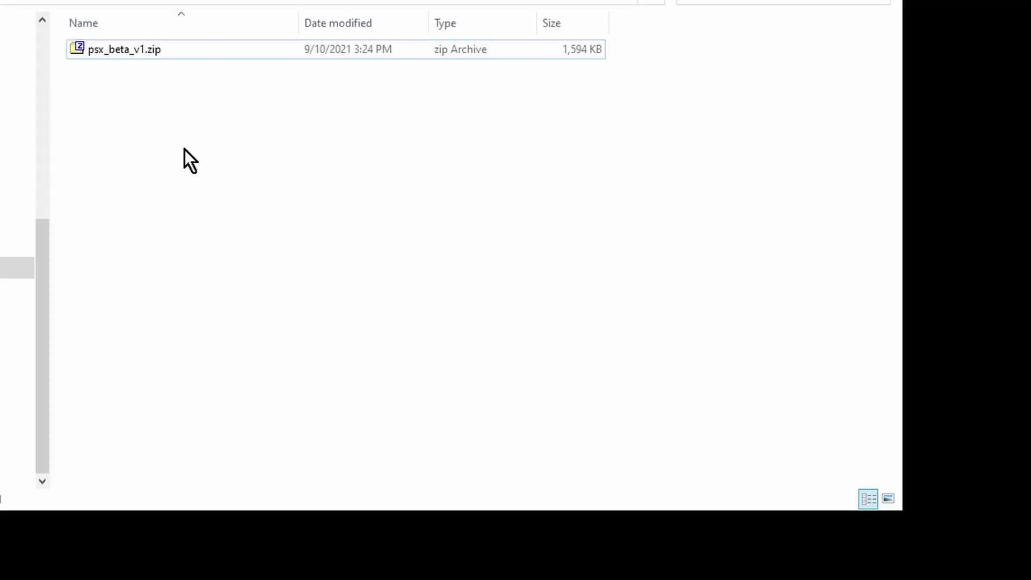
Step: Extract the psx_beta_v1.zip archive with 7-Zip
left_click(117, 46)
right_click(116, 45)
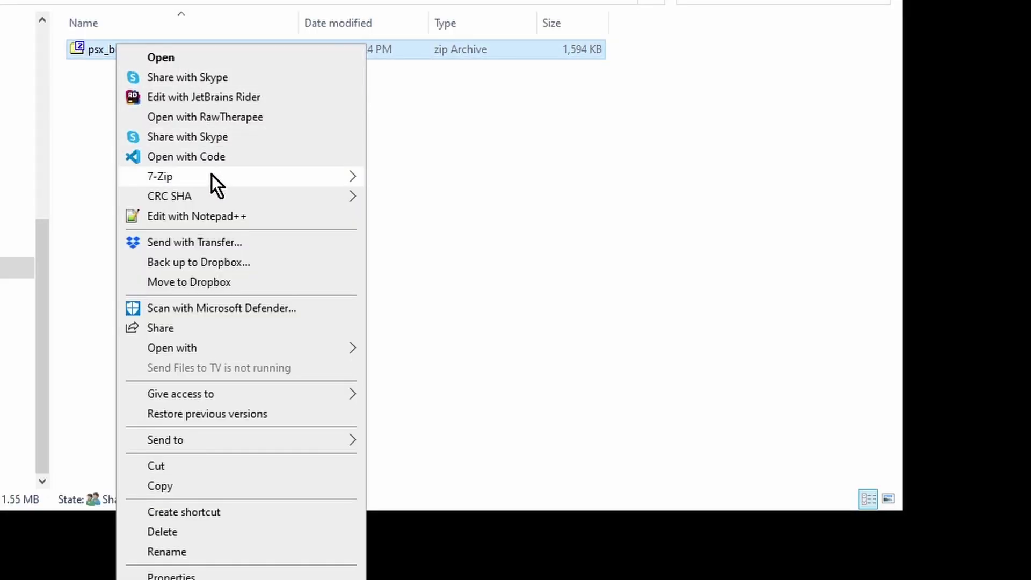
mouse_move(212, 177)
left_click(475, 259)
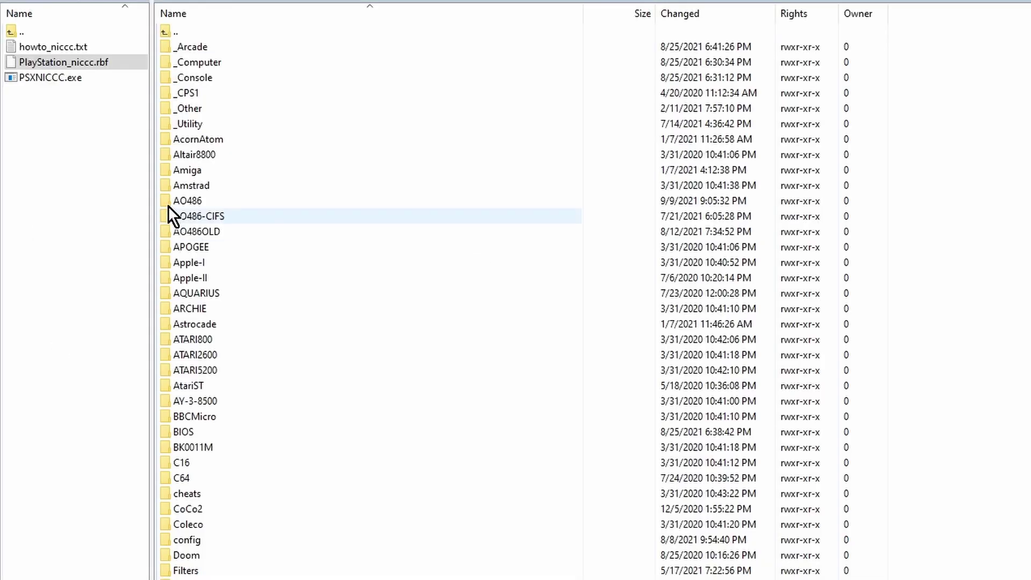
Step: In WinSCP, copy PlayStation_niccc.rbf into the MiSTer's _Console folder
left_click(26, 63)
left_click_drag(27, 63, 190, 74)
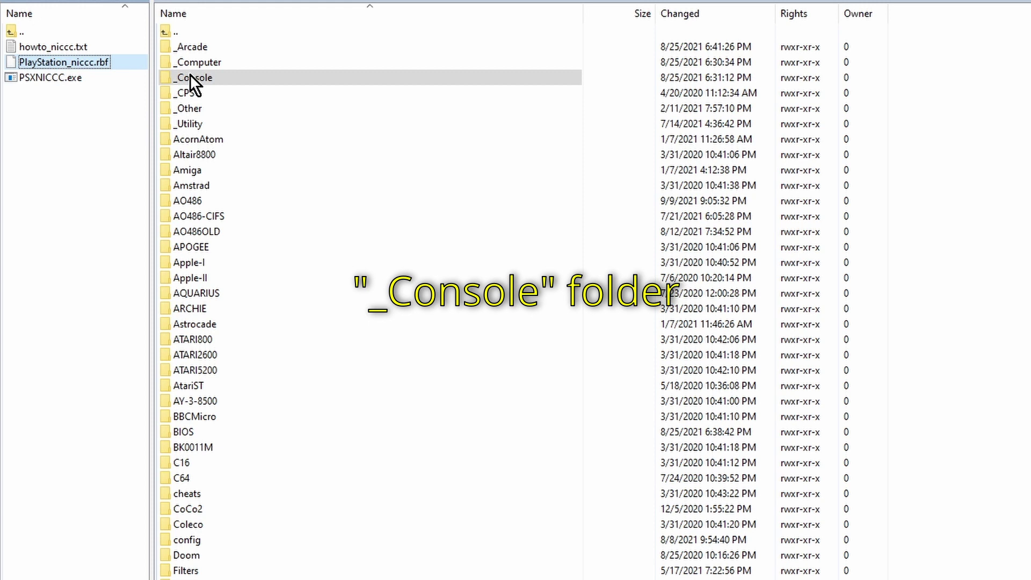
left_click_drag(190, 74, 190, 74)
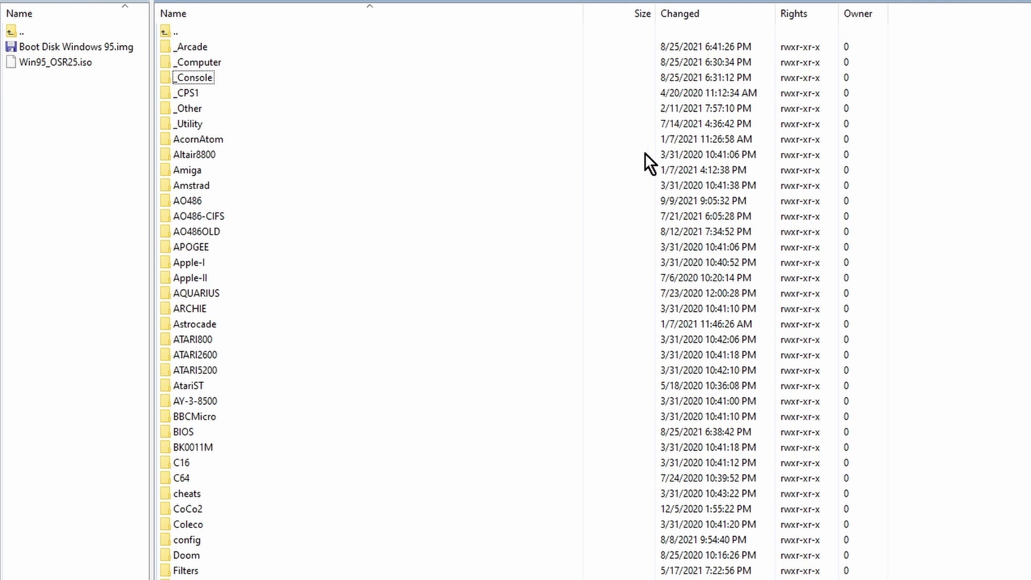
Step: Create a folder named PlayStation in the MiSTer's main directory
right_click(544, 166)
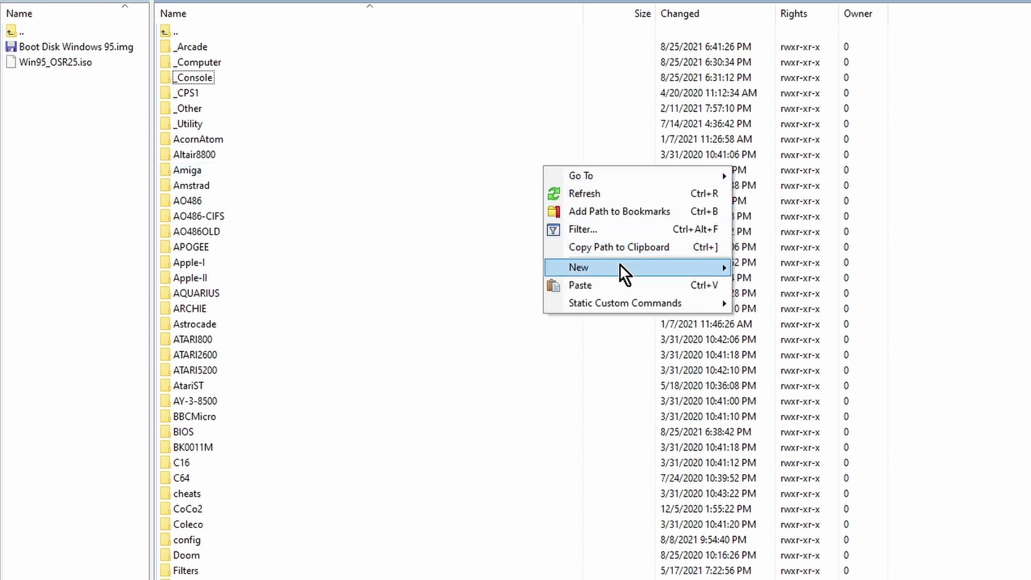
mouse_move(626, 271)
left_click(780, 284)
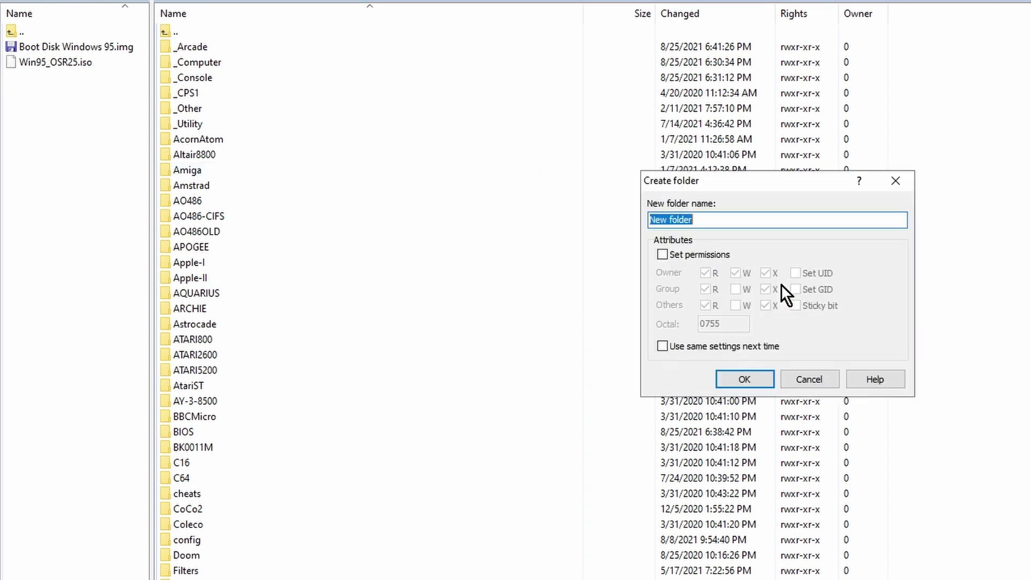
type("PlayStation")
left_click(728, 381)
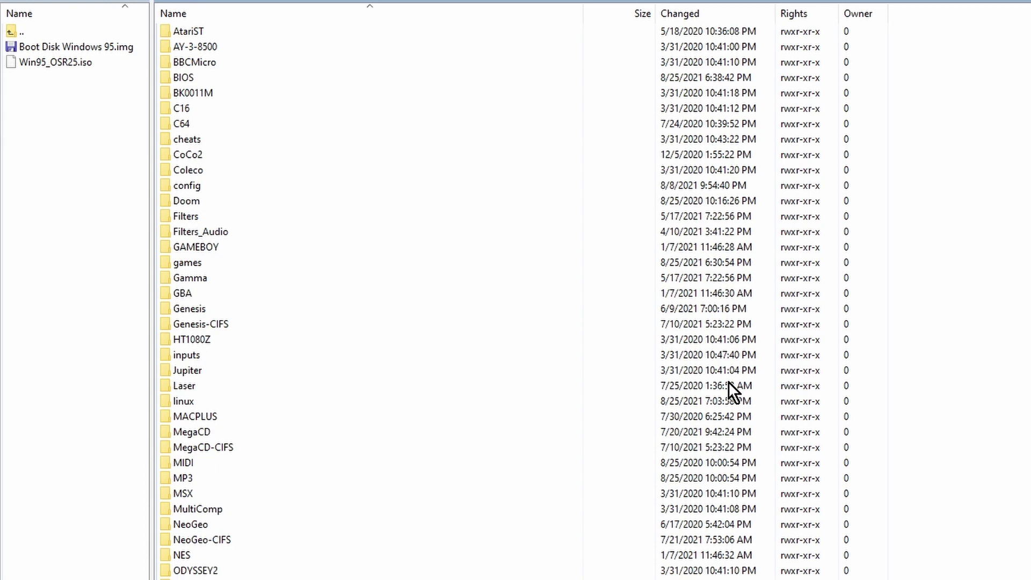
Step: Copy PSXNICCC.exe into the MiSTer's PlayStation folder
scroll(262, 429, "down", 8)
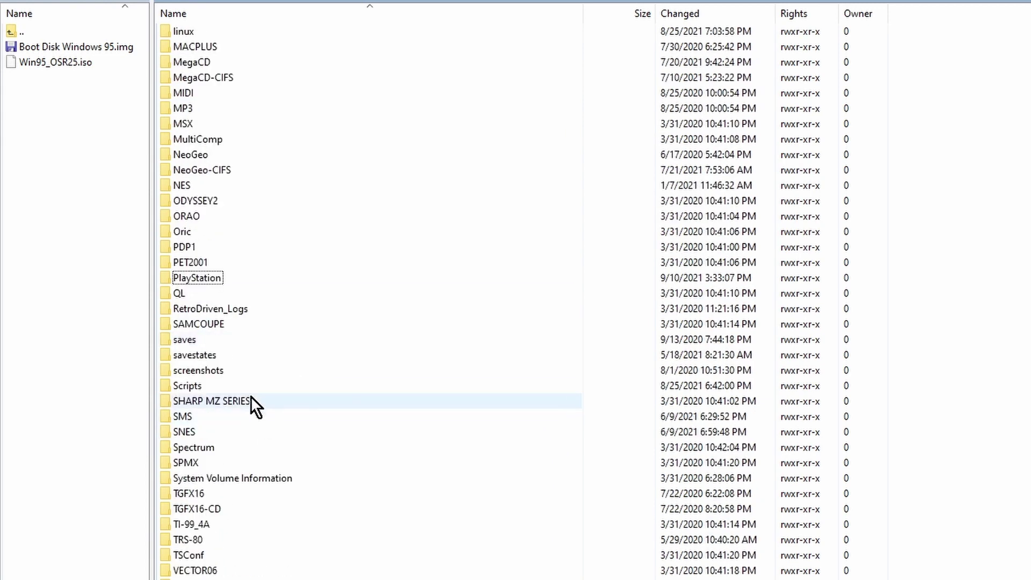
left_click(178, 280)
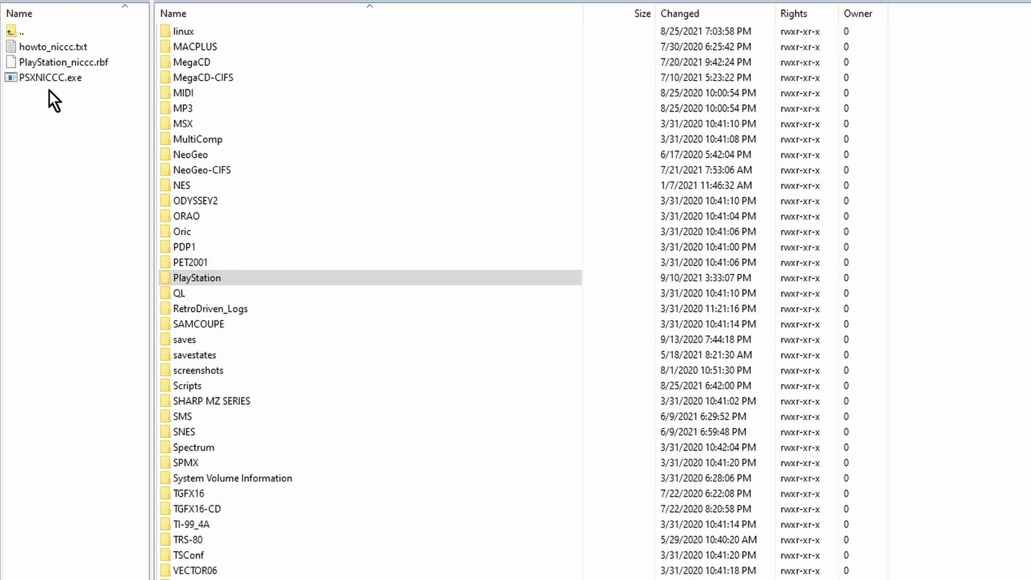
left_click_drag(28, 79, 184, 276)
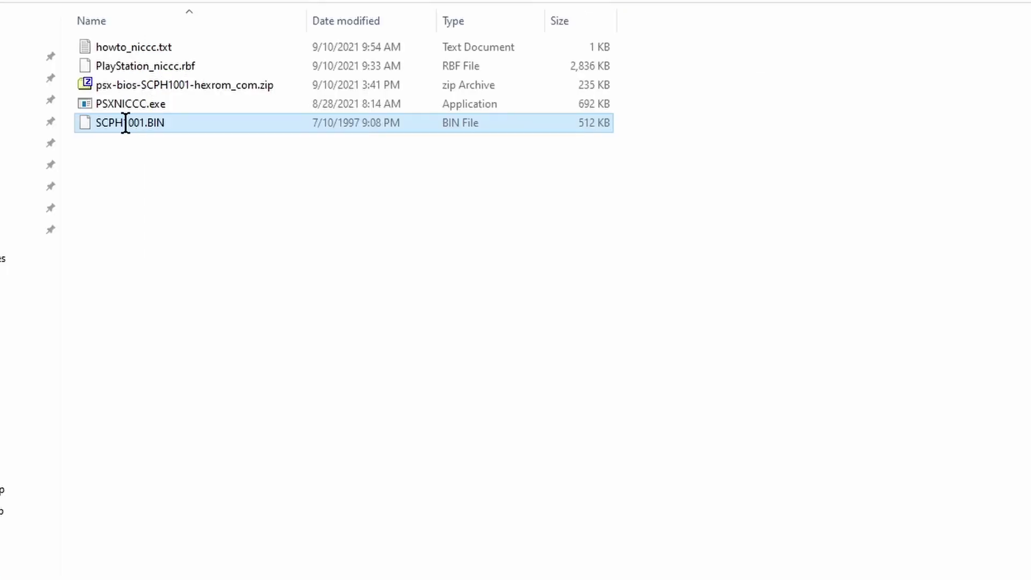
Step: Rename SCPH1001.BIN as boot.rom, accepting the extension change, and copy it into the MiSTer's PlayStation folder
left_click(125, 122)
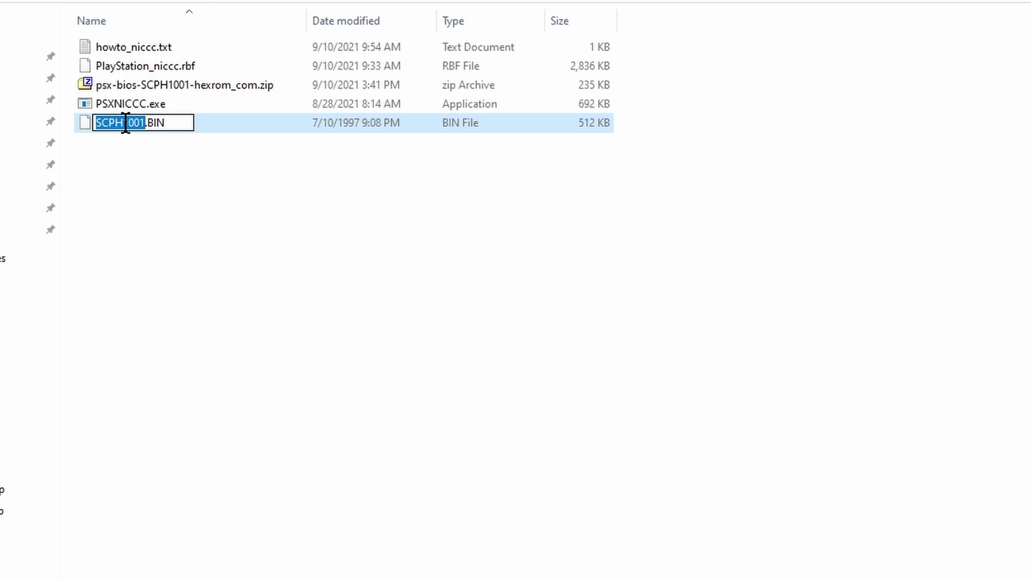
double_click(124, 123)
type("boot.rom")
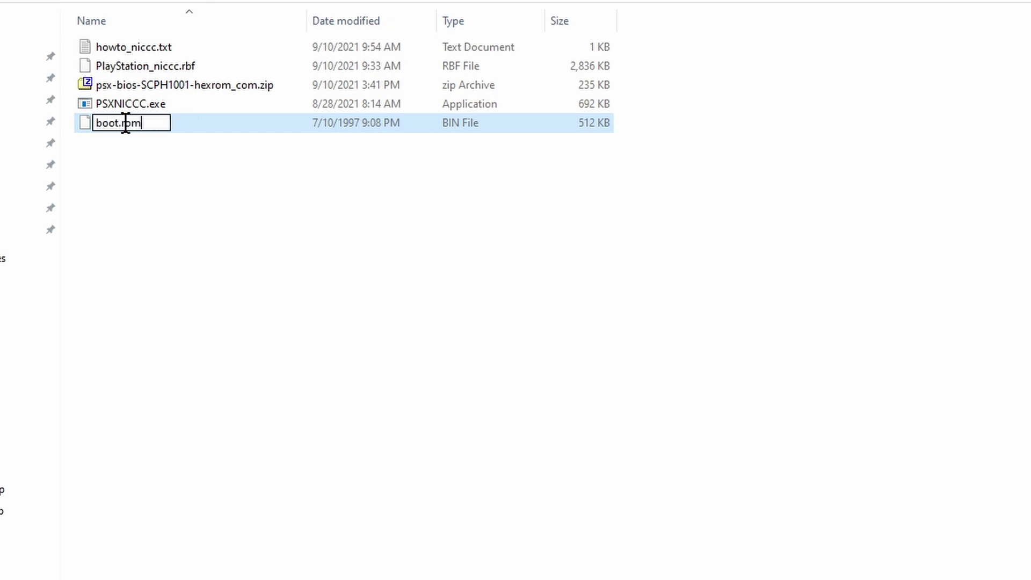
key("Return")
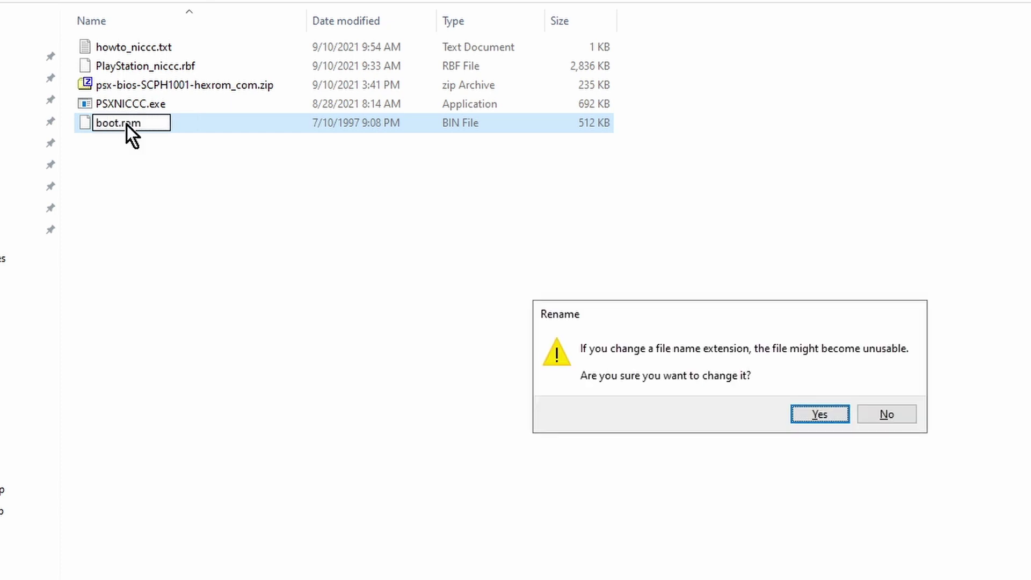
left_click(819, 413)
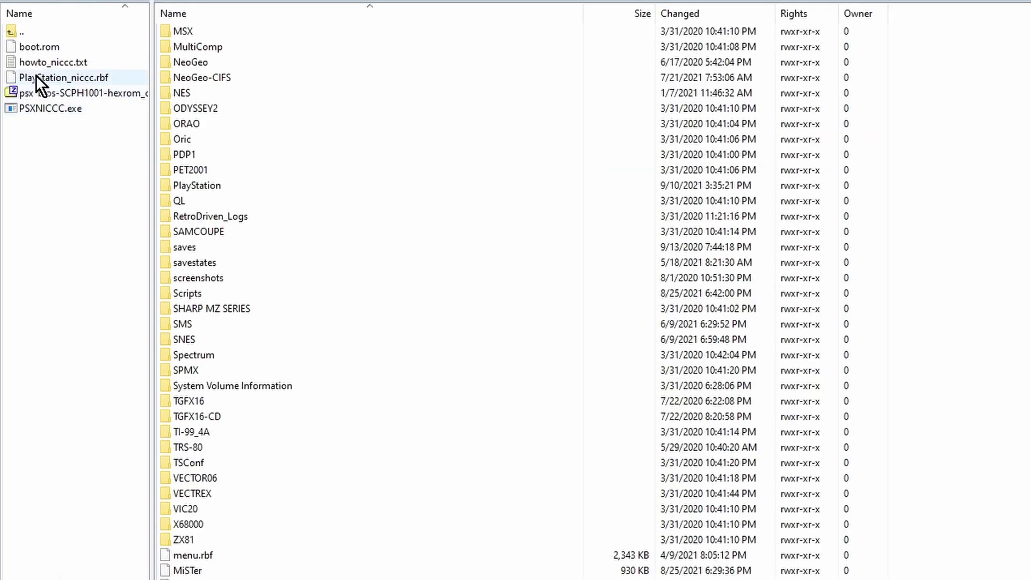
left_click(26, 49)
left_click_drag(25, 49, 195, 187)
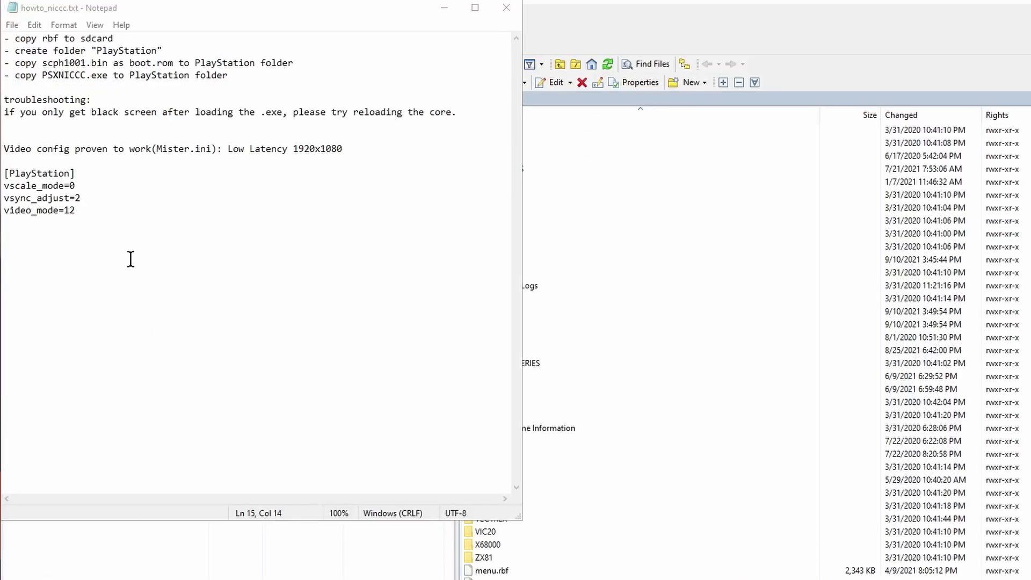
Step: Append the [PlayStation] block from howto_niccc.txt (vscale_mode=0, vsync_adjust=2, video_mode=12) to the end of MiSTer.ini, below a blank line
left_click_drag(102, 212, 23, 178)
right_click(23, 178)
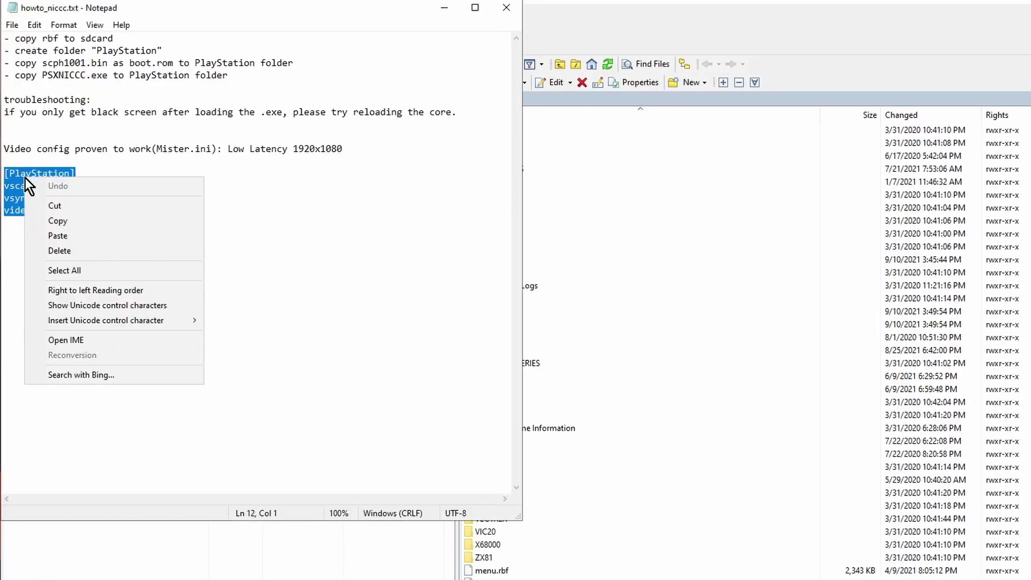
left_click(64, 217)
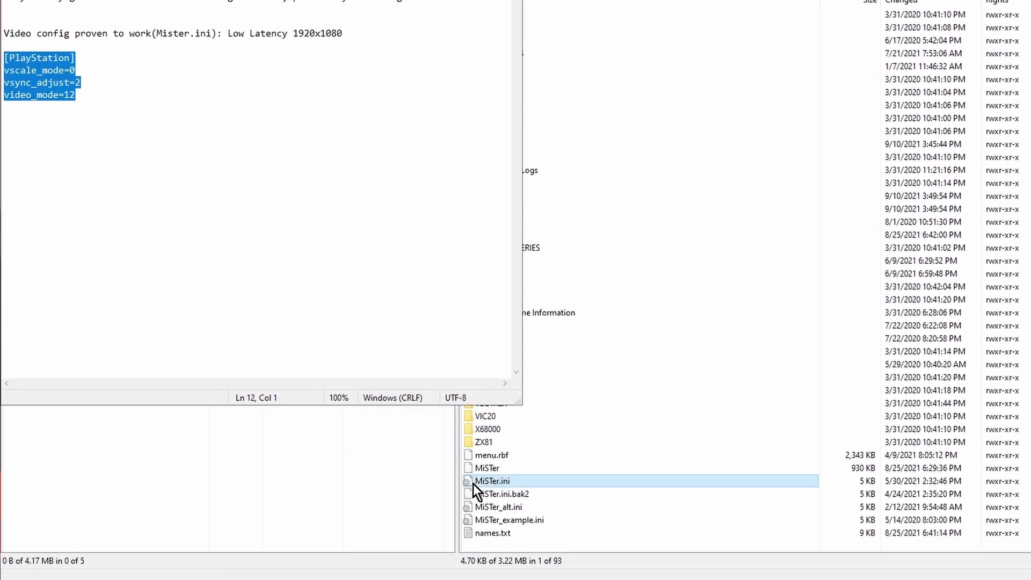
double_click(473, 485)
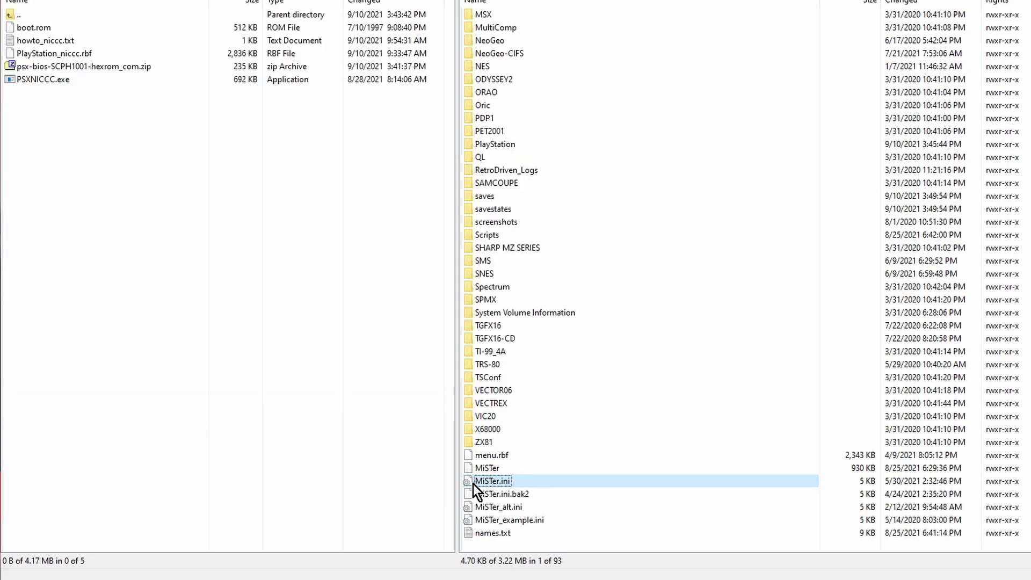
scroll(554, 427, "down", 20)
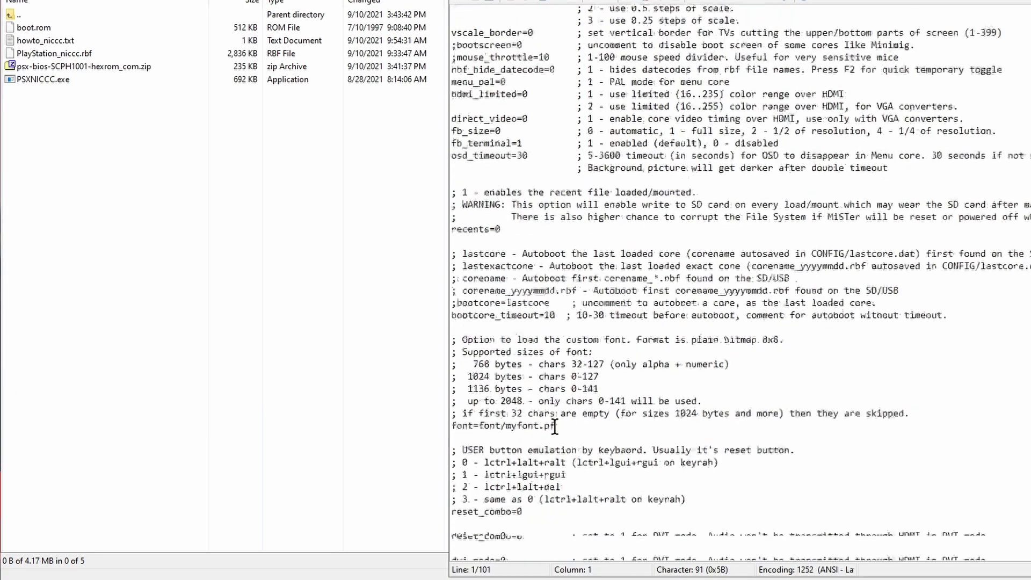
left_click(564, 533)
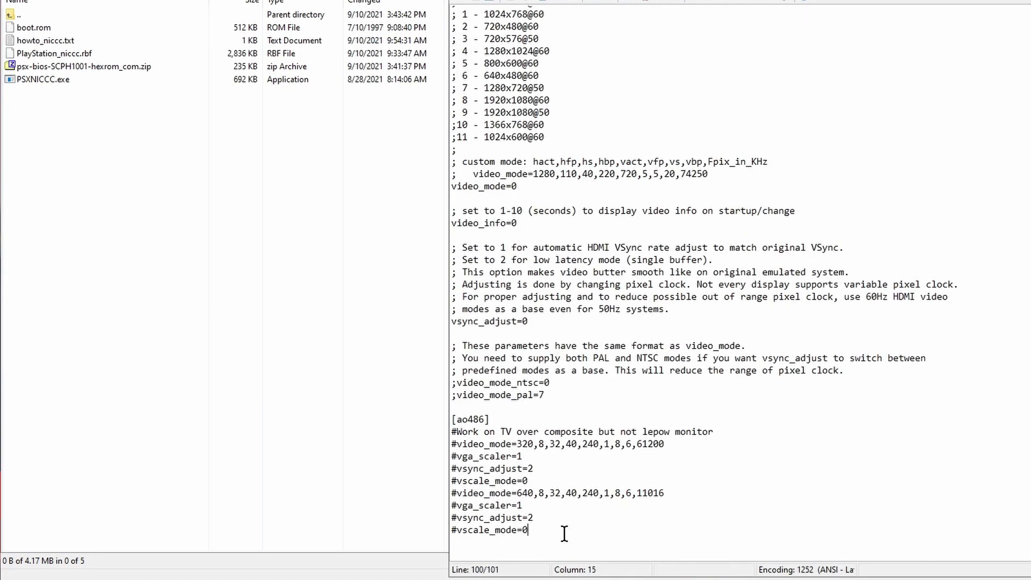
key("Return")
key("Return")
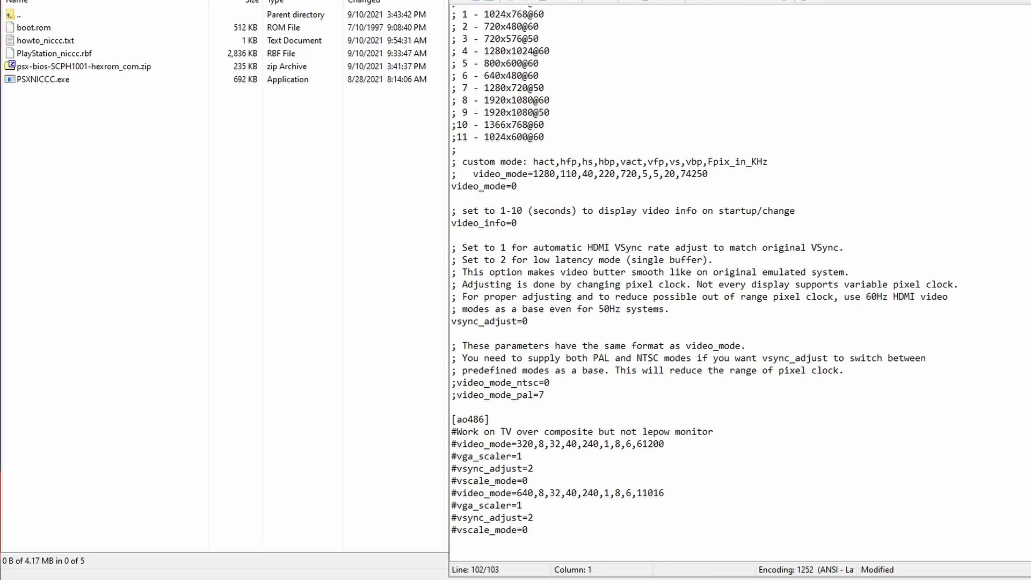
key("ctrl+v")
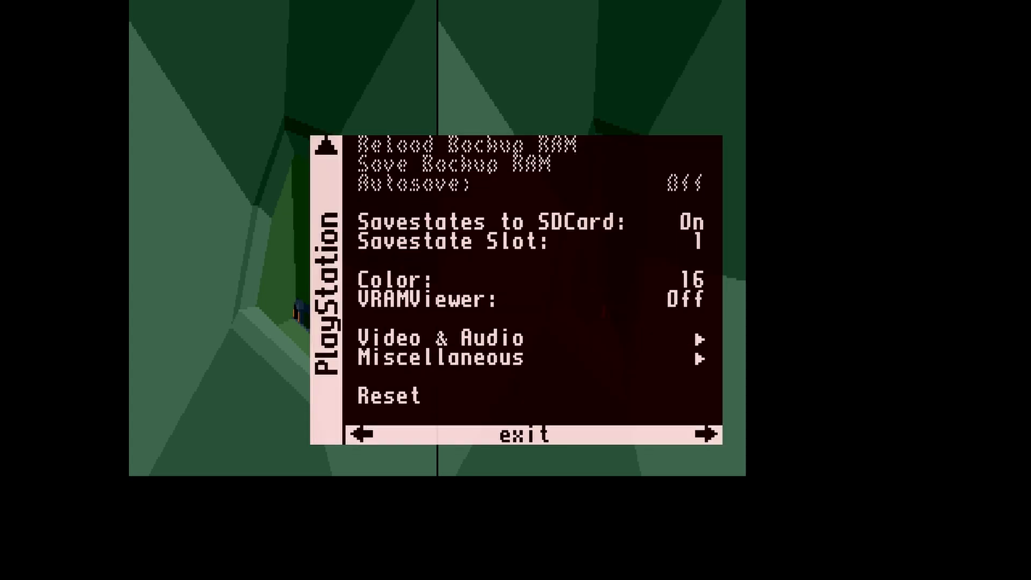
Step: In the MiSTer PlayStation core menu, toggle the Color setting between 24 and 16, leaving it at 16
key("Down")
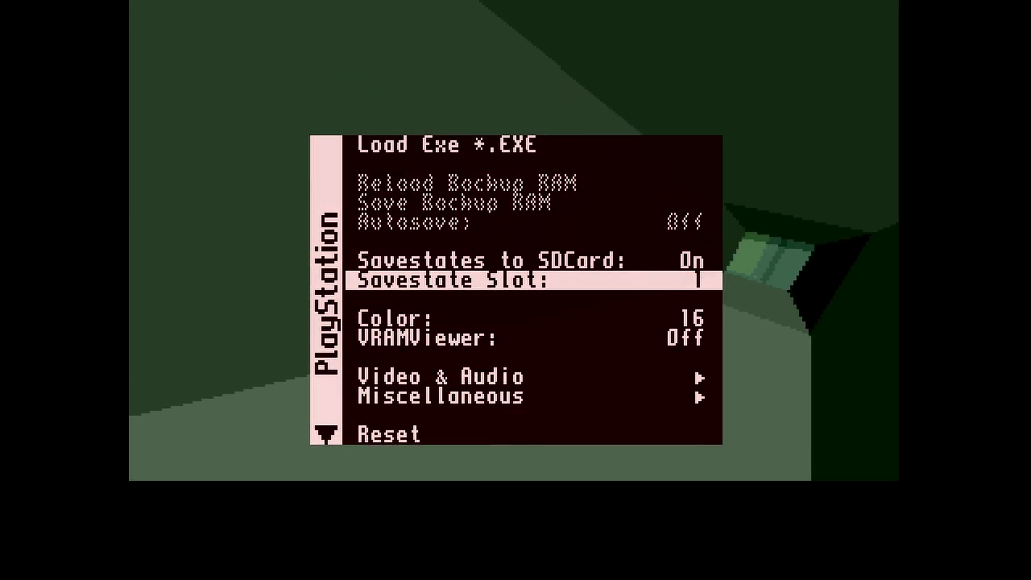
key("Down")
key("Return")
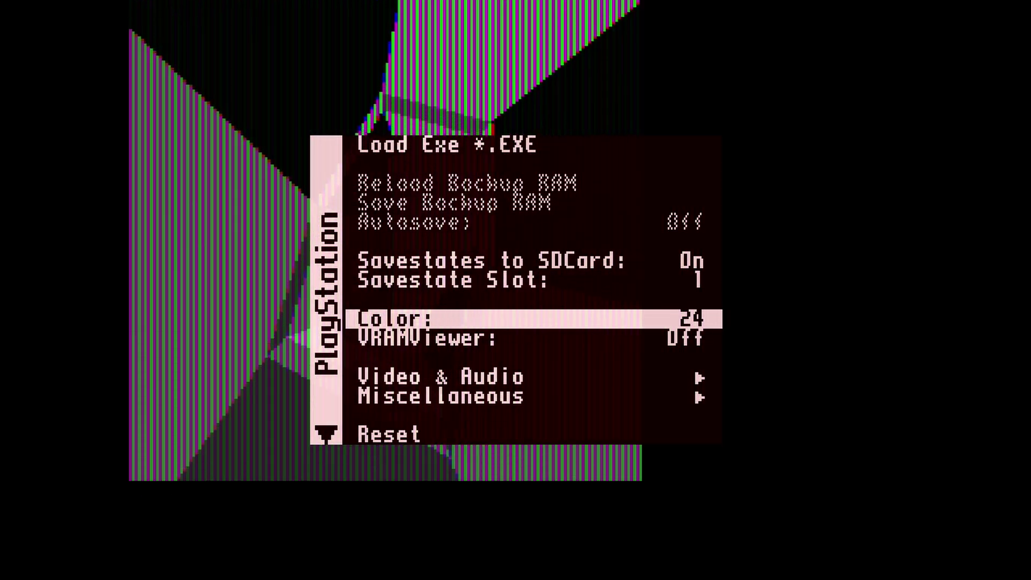
key("Return")
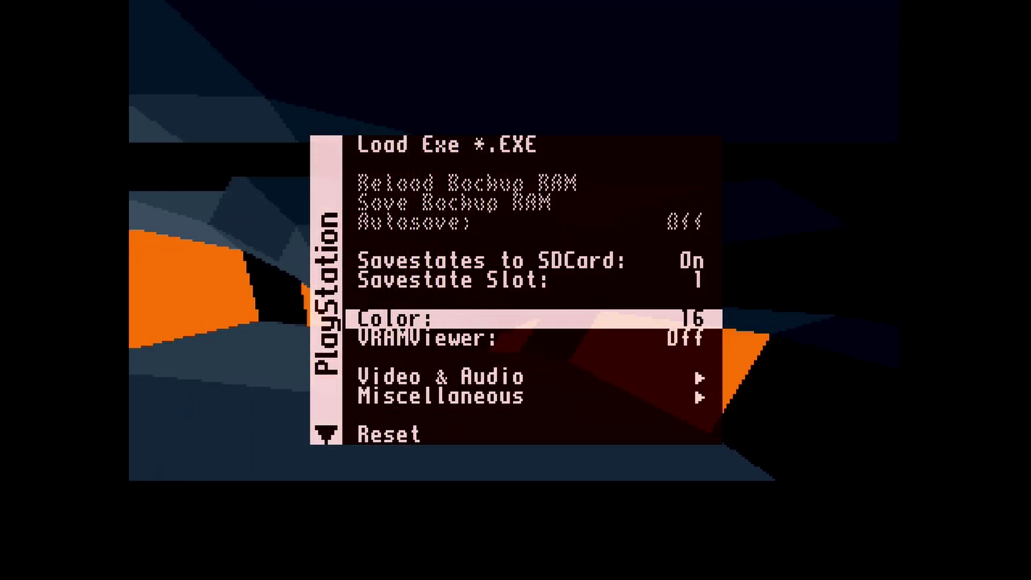
key("Return")
key("Return")
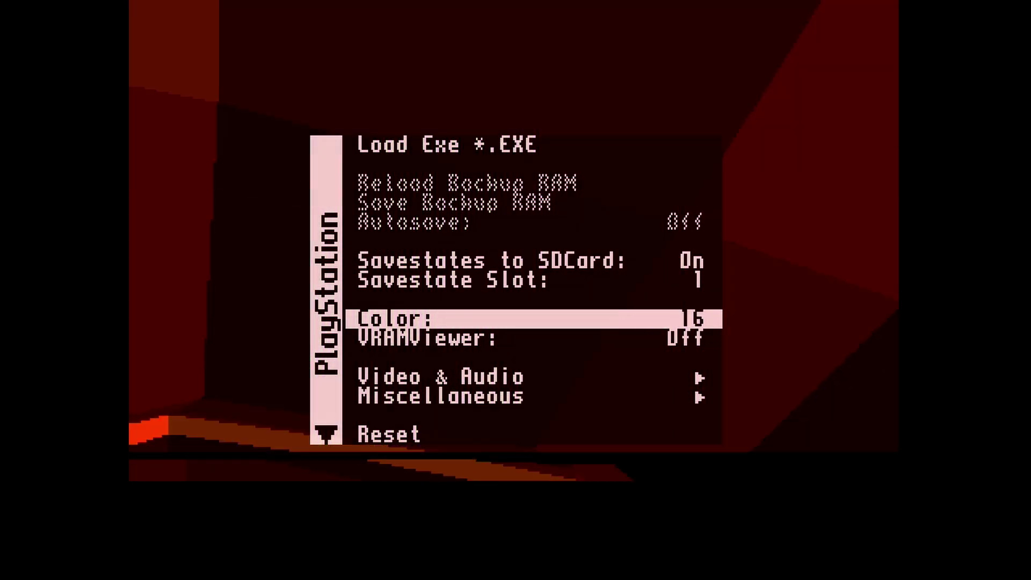
Step: Turn the VRAMViewer option on to view video memory and switch it off again
key("Down")
key("Return")
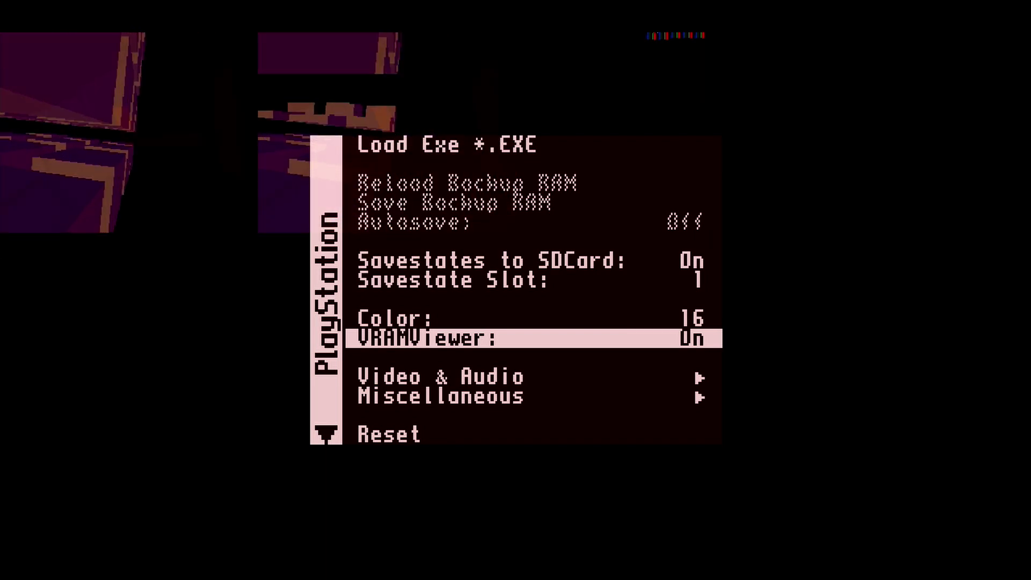
key("Return")
Step: Examine the options in the Video & Audio and Miscellaneous submenus of the PlayStation core
key("Down")
key("Return")
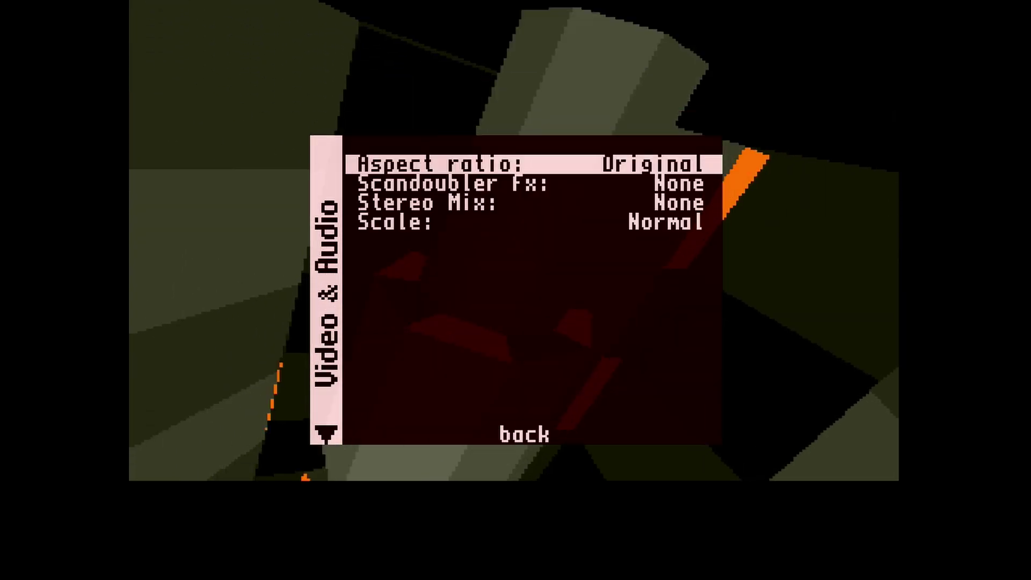
key("Escape")
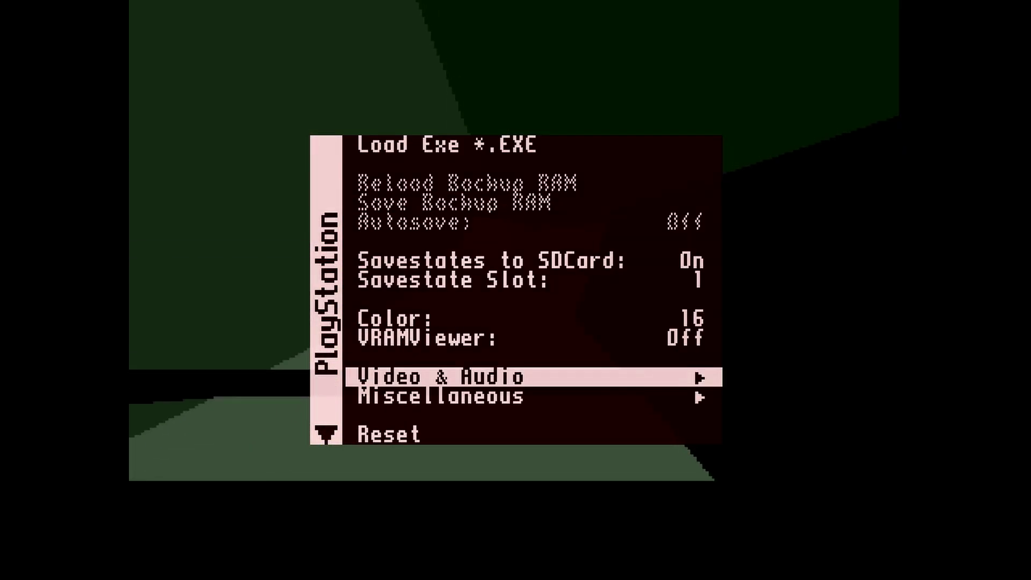
key("Down")
key("Return")
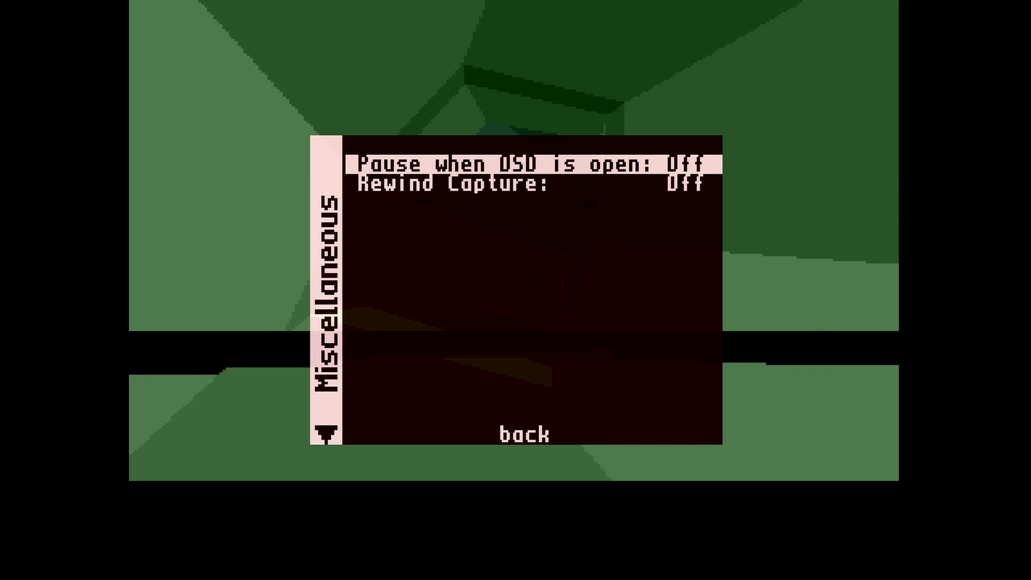
key("Down")
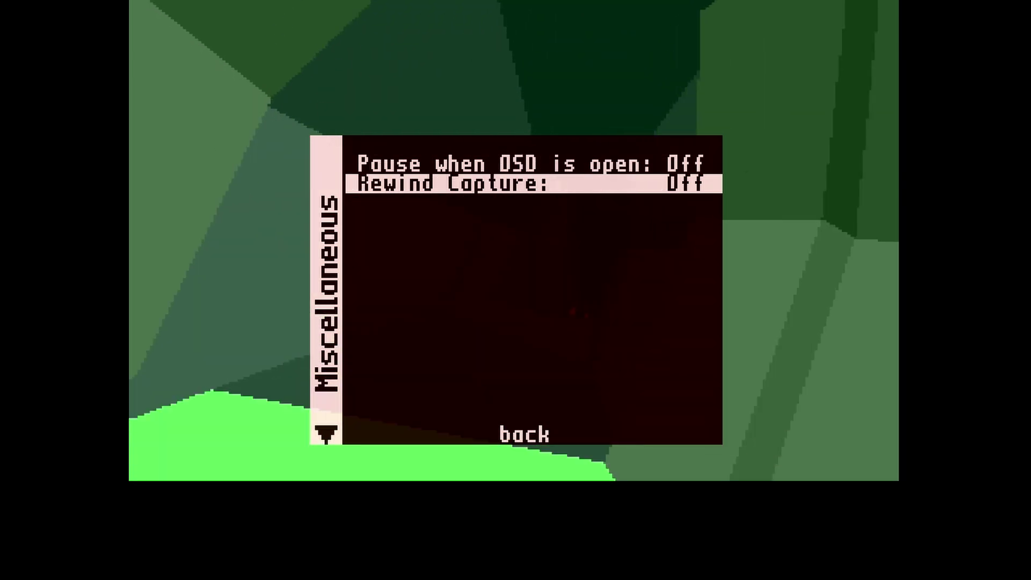